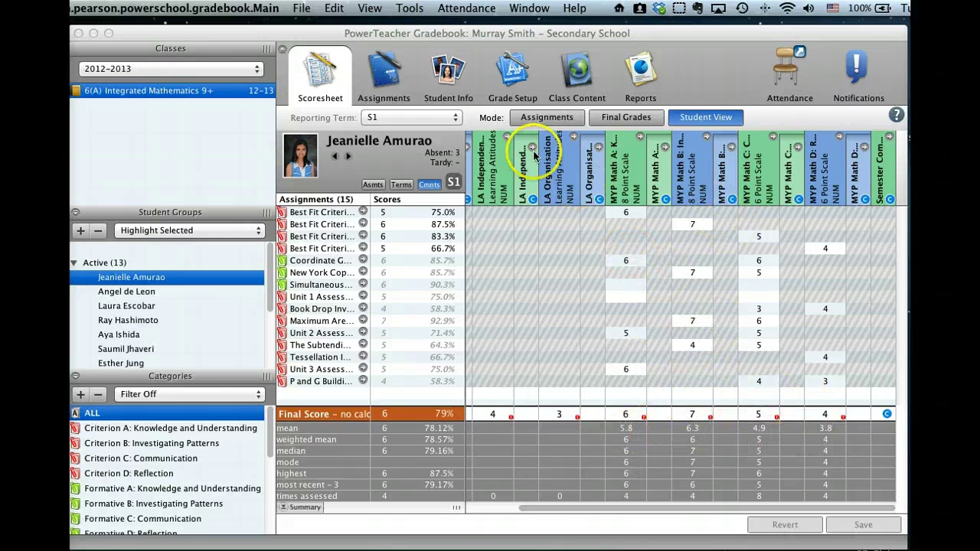
Show the scoresheet by assignments and review the standards linked to Best Fit Criterion A: Knowledge and Understanding, closing its details again
left_click(542, 120)
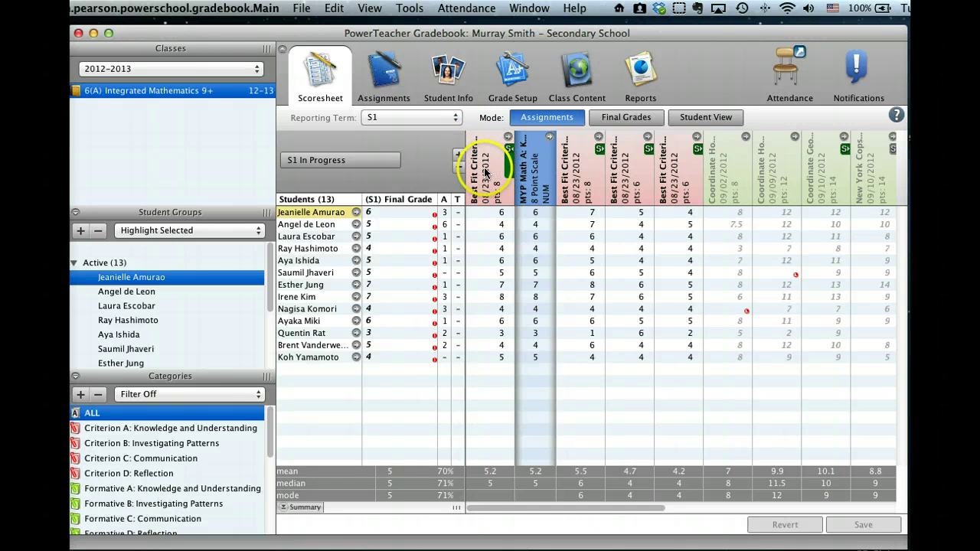
mouse_move(484, 172)
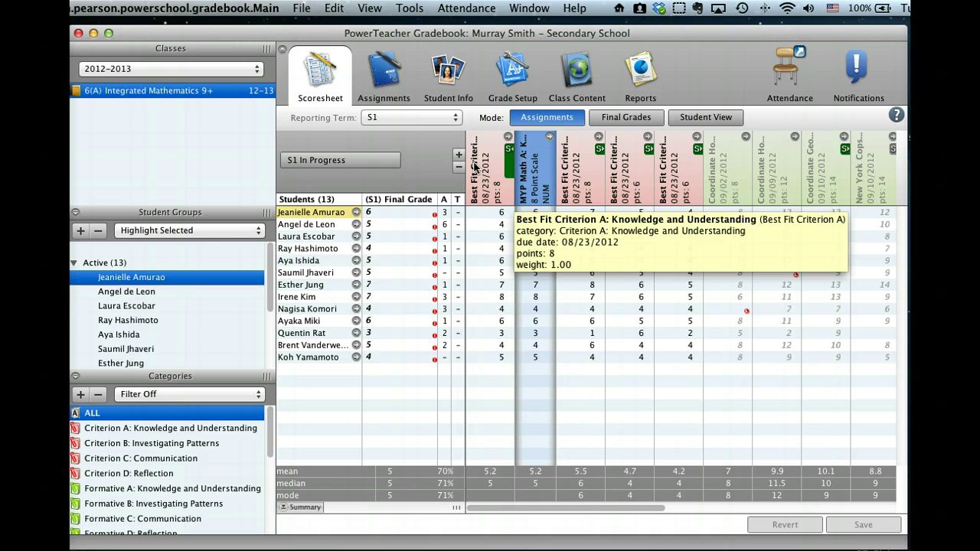
left_click(480, 164)
double_click(495, 155)
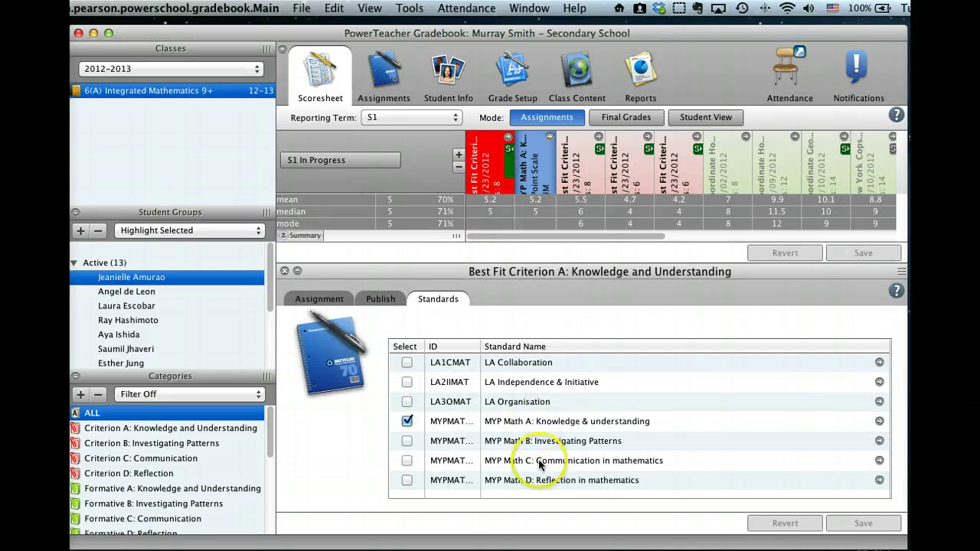
left_click(412, 425)
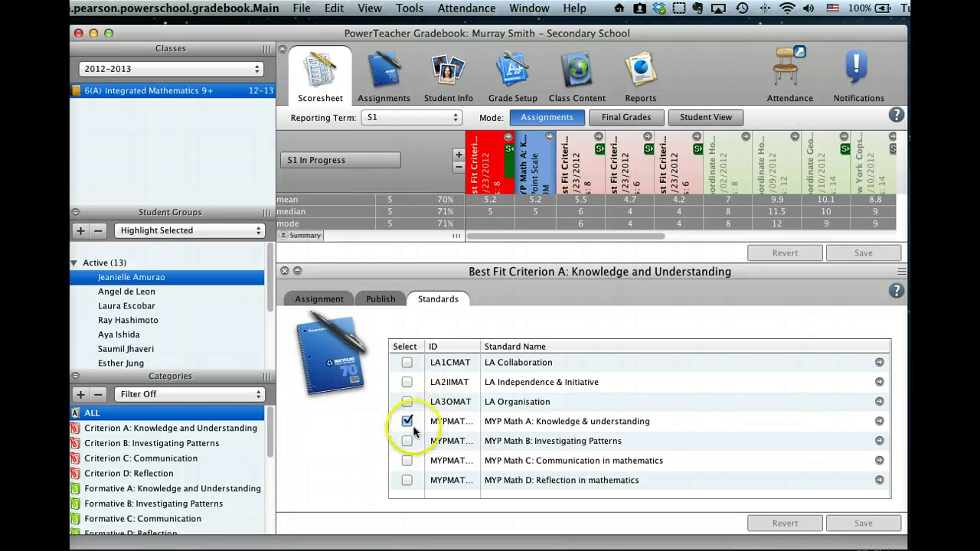
left_click(284, 272)
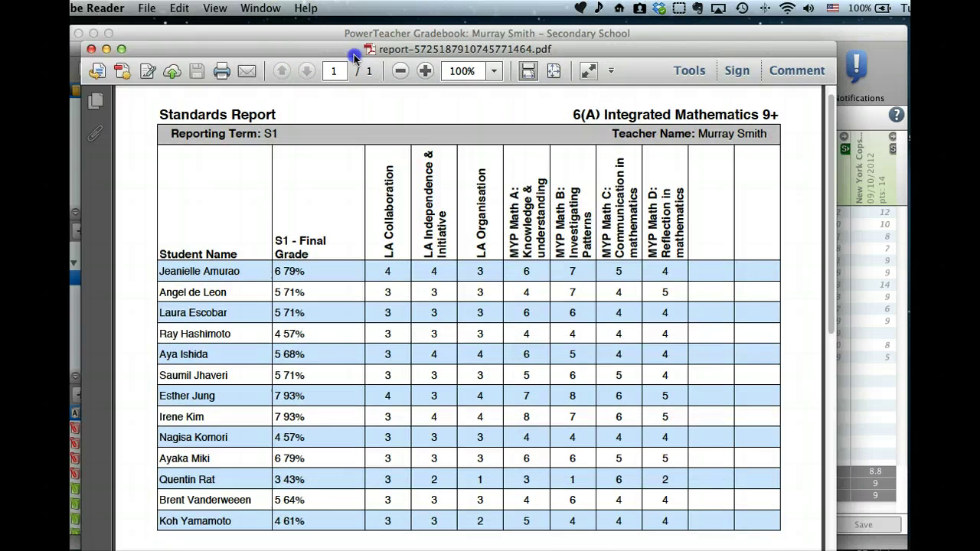
Move the Standards Report window clear of the scoresheet's column headers and expand the standard columns for Best Fit Criteria B, C and D
left_click_drag(353, 58, 281, 239)
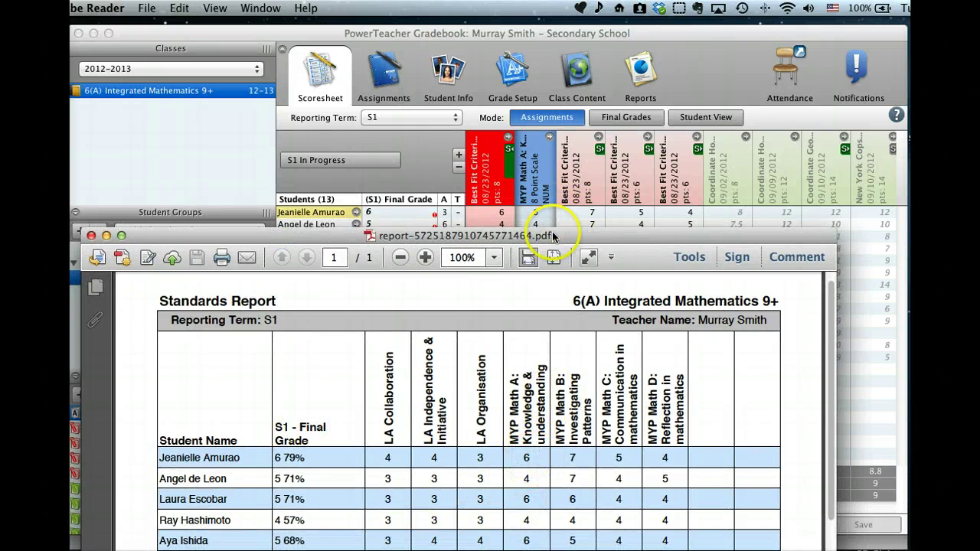
left_click_drag(563, 232, 576, 227)
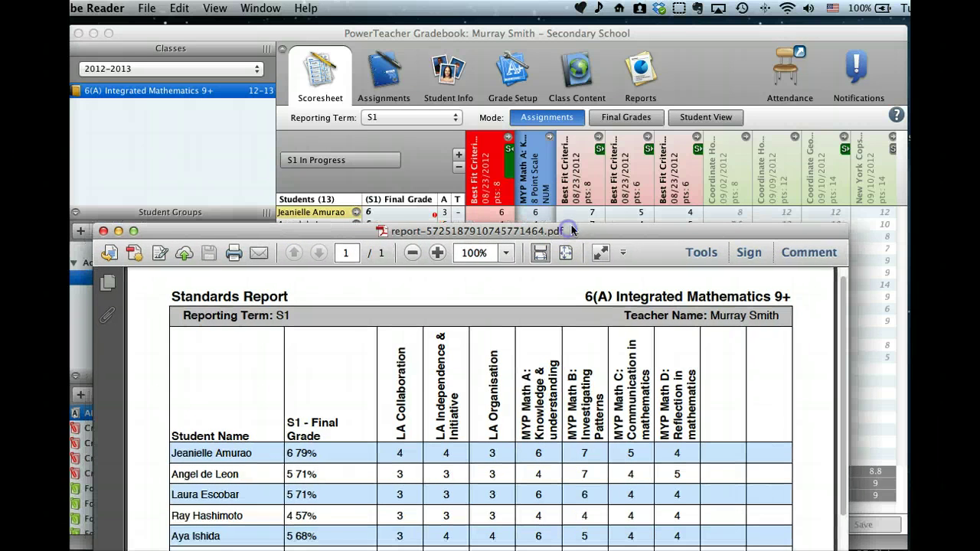
left_click(602, 150)
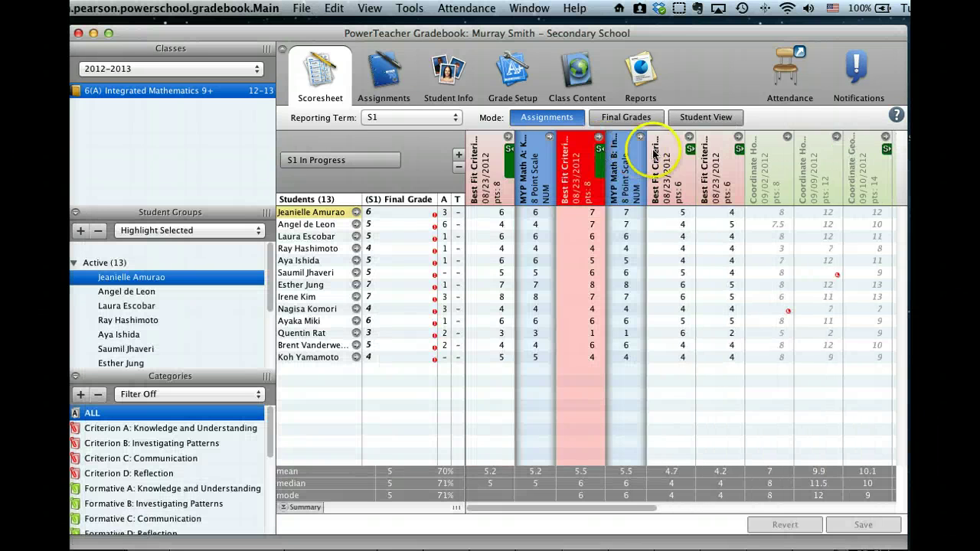
left_click(692, 150)
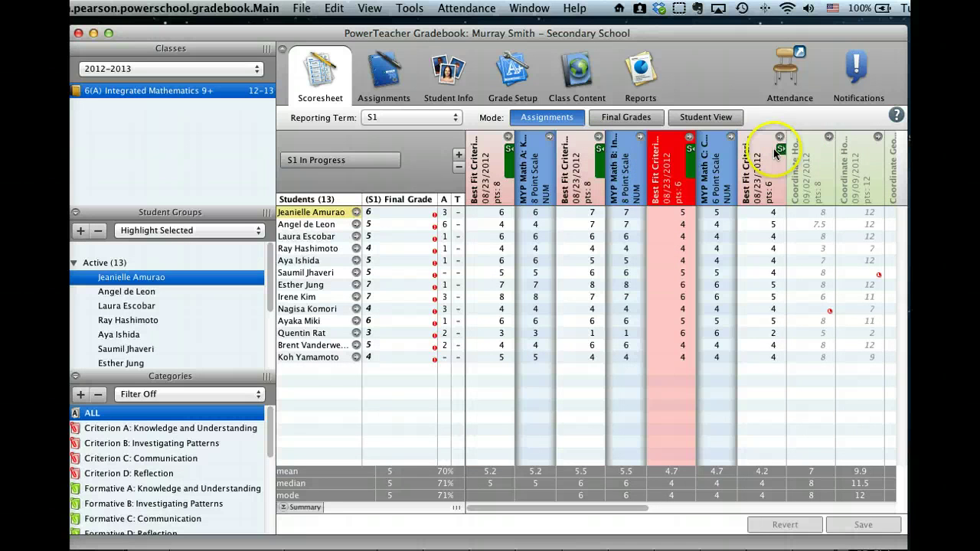
left_click(689, 340)
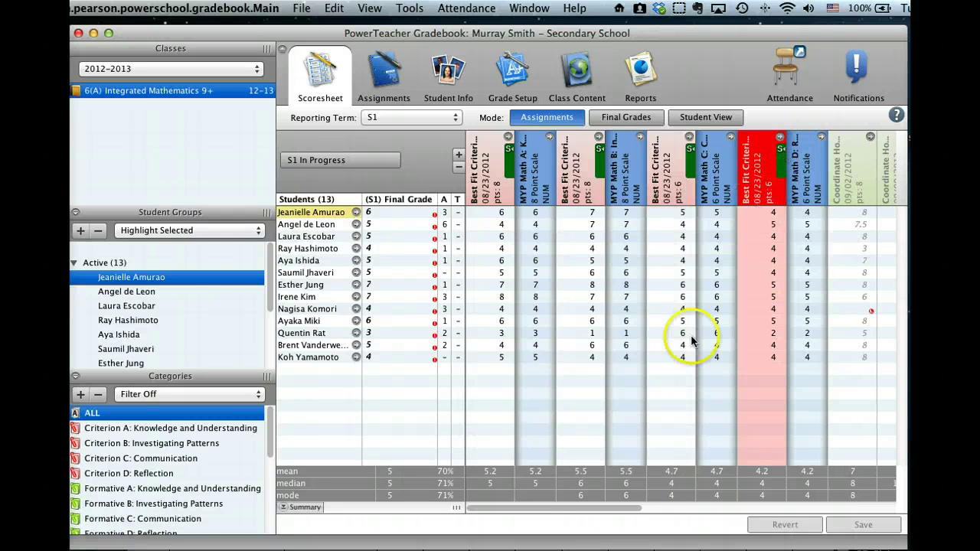
Compare the first student's MYP Math standard scores with the Standards Report and minimise the report
key("super+Tab")
left_click(535, 212)
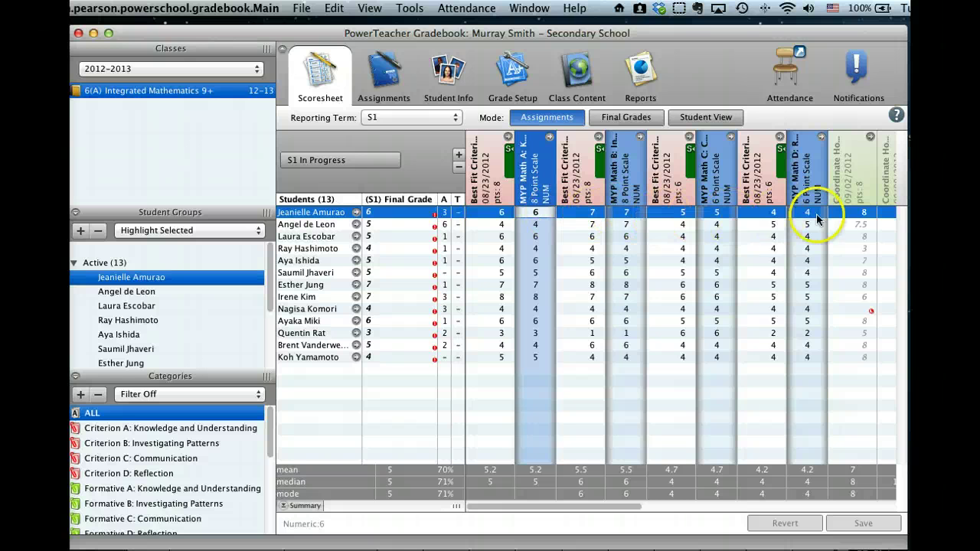
key("super+Tab")
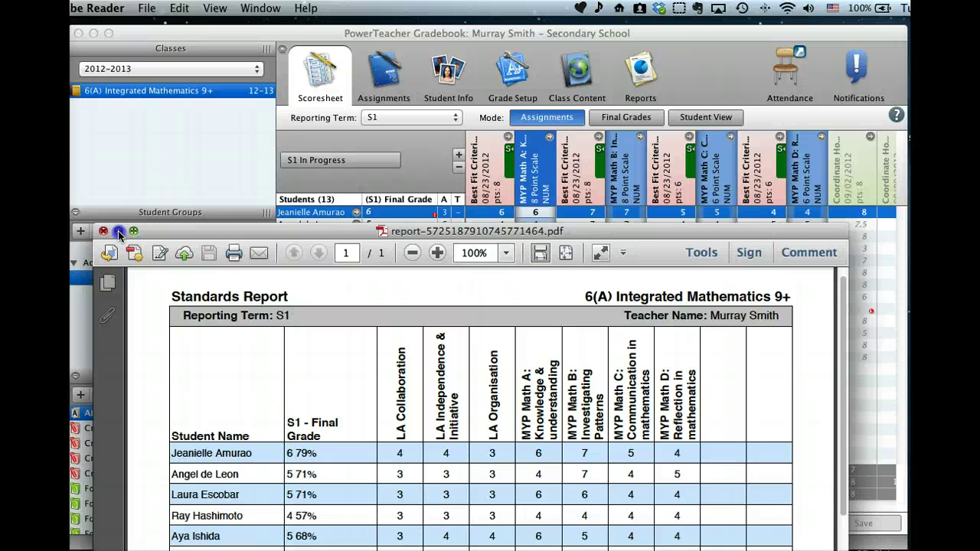
left_click(118, 232)
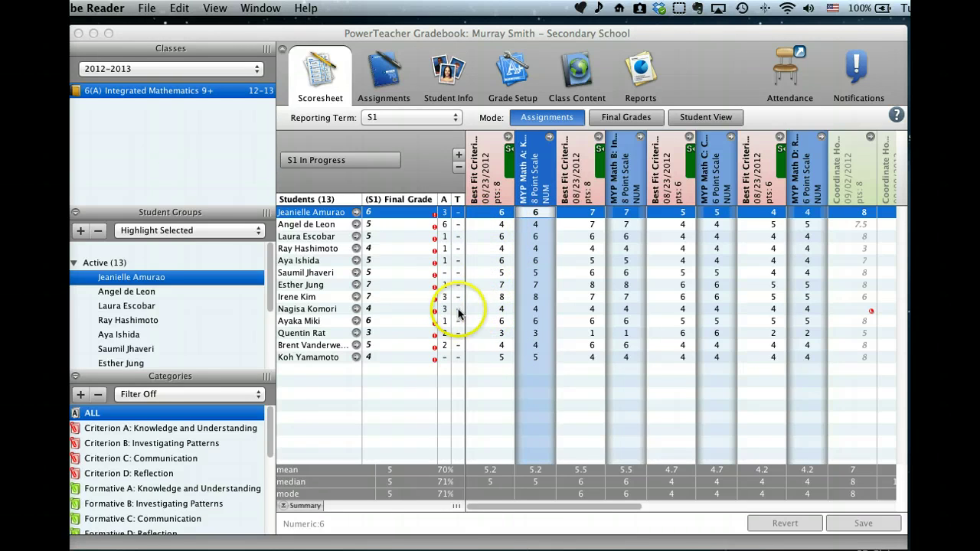
Copy the MYP Math A standard scores into the Best Fit Criterion A: Knowledge and Understanding assignment, overwriting its scores
right_click(539, 181)
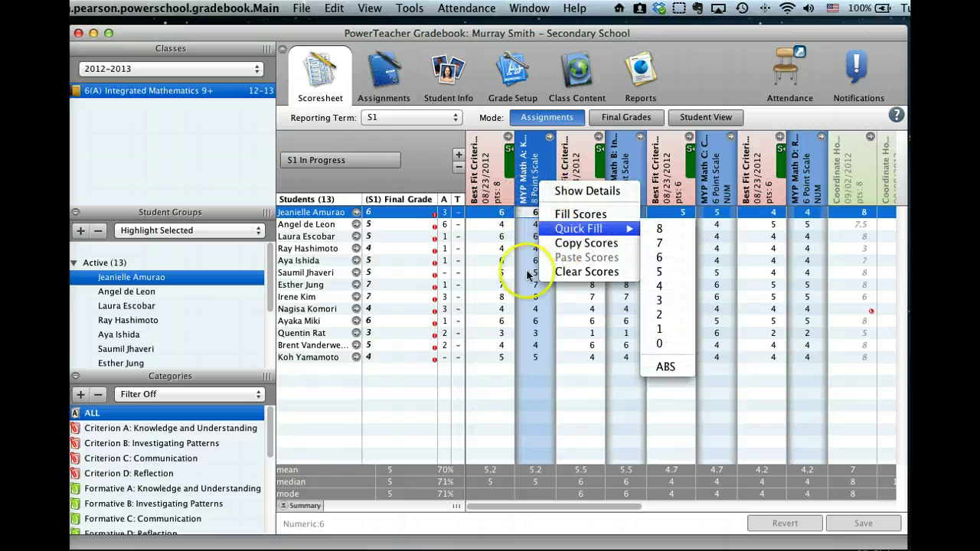
left_click(564, 243)
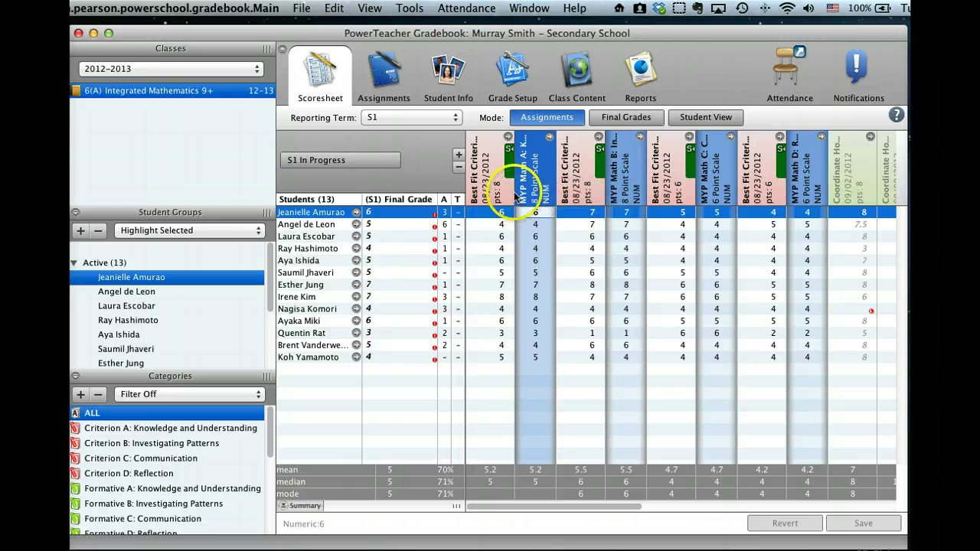
right_click(485, 191)
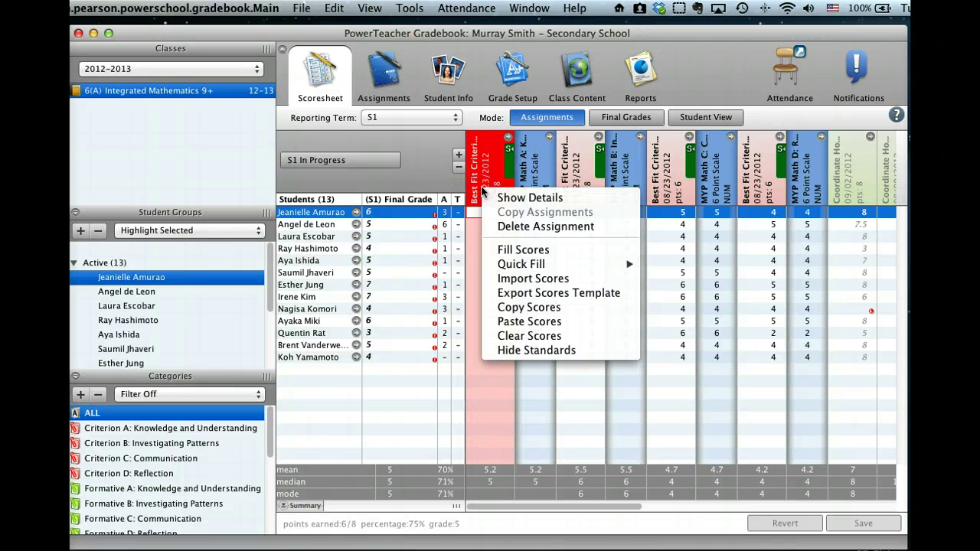
left_click(518, 322)
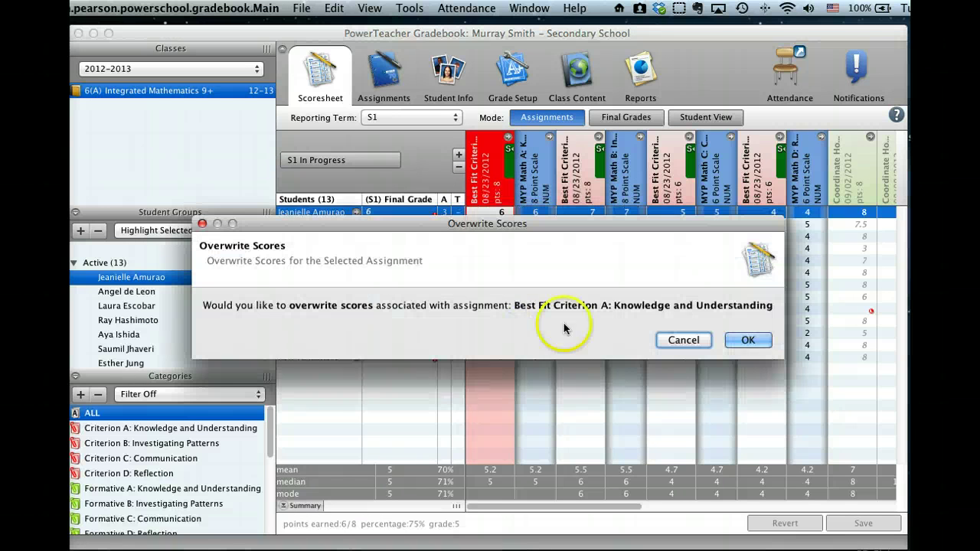
left_click(739, 342)
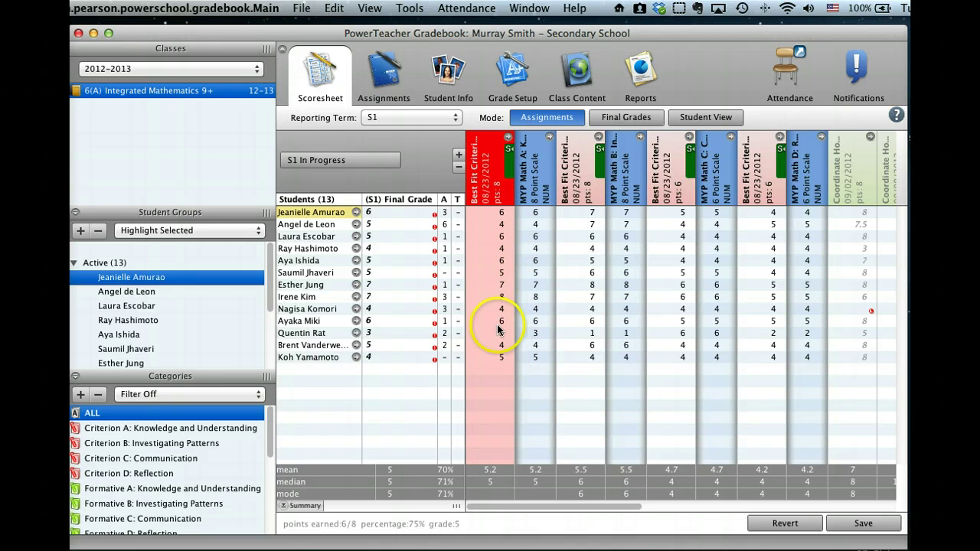
Copy the MYP Math B standard scores into the Best Fit Criterion B: Investigating Patterns assignment, overwriting its scores
right_click(626, 182)
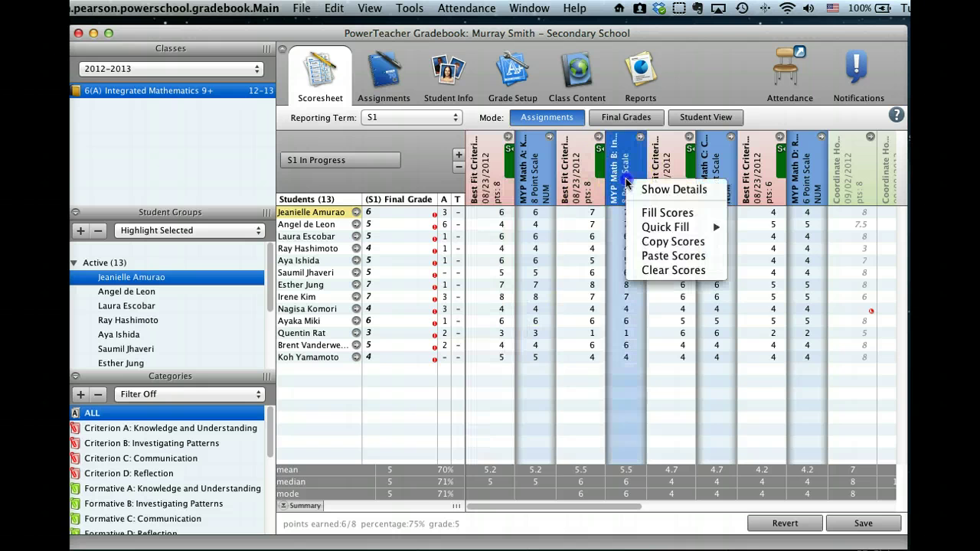
left_click(657, 249)
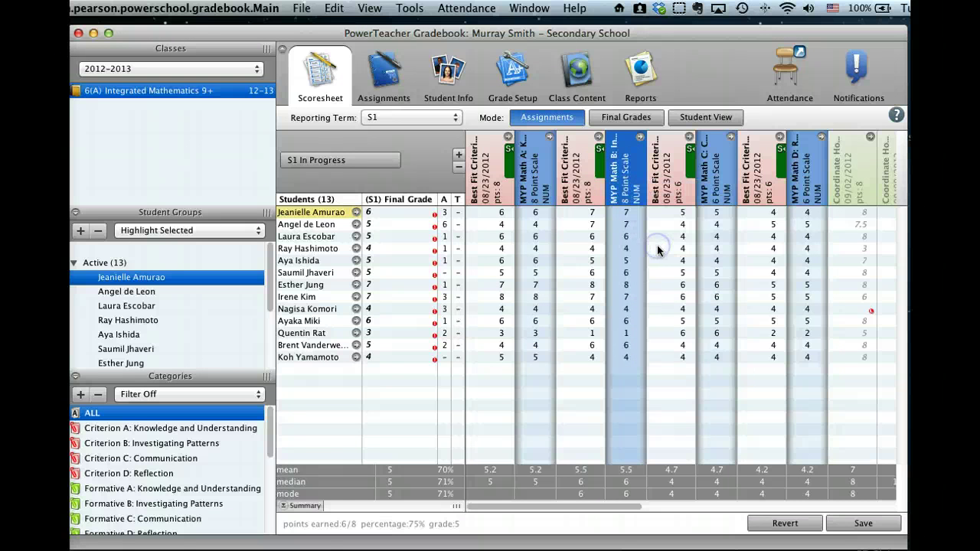
left_click(584, 186)
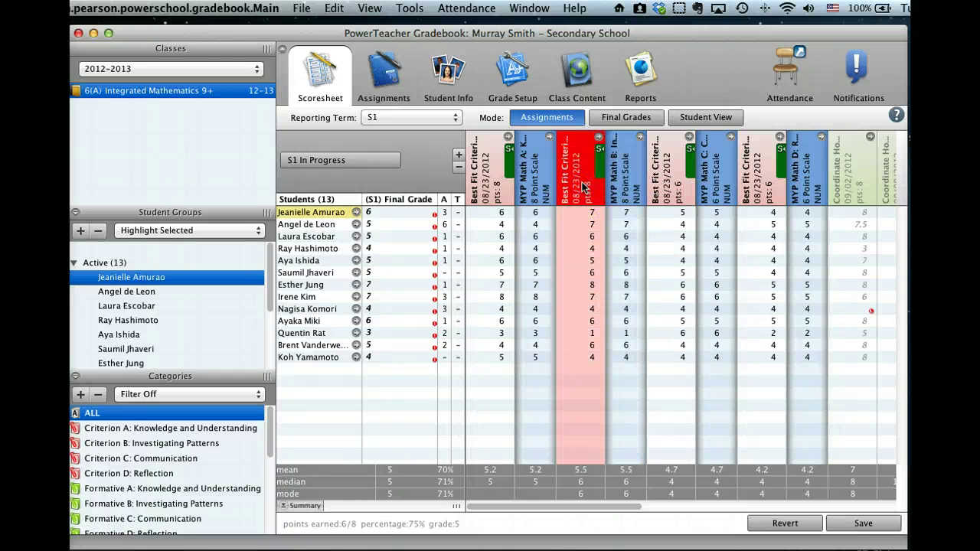
right_click(583, 186)
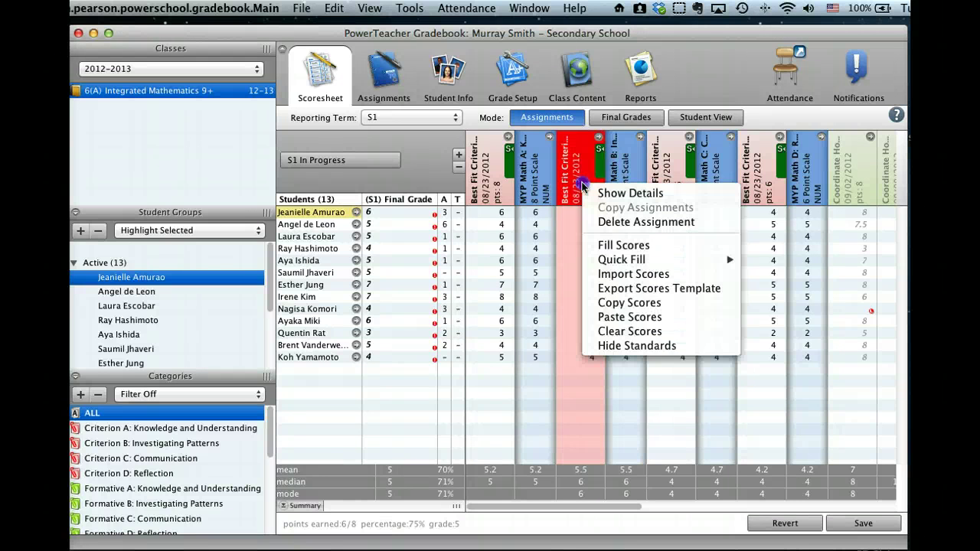
left_click(624, 315)
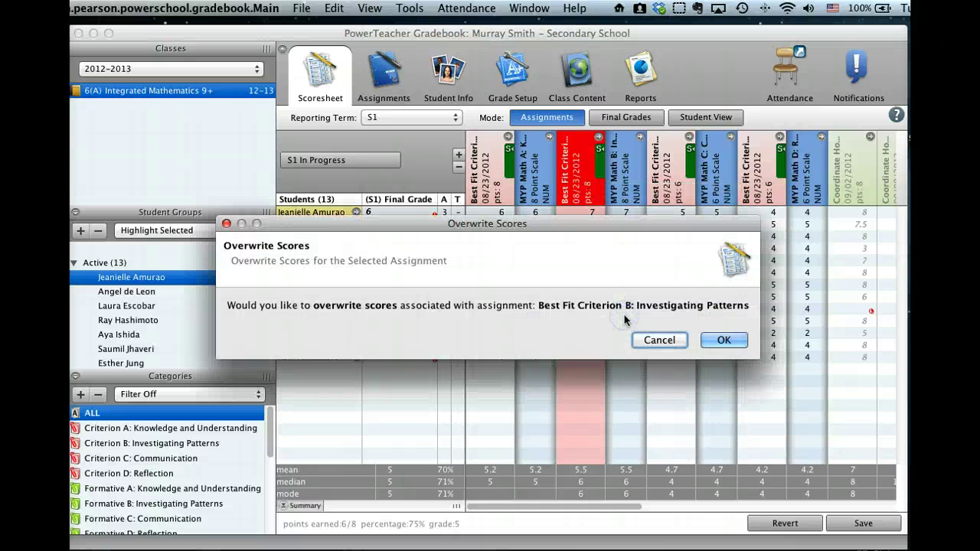
left_click(720, 341)
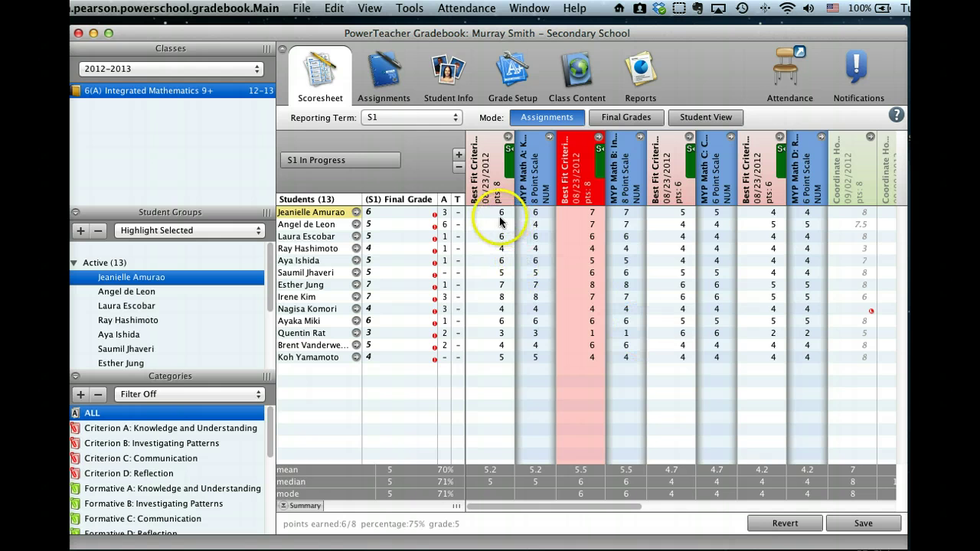
Collapse the standard columns of Best Fit Criteria A to D and check the first student's S1 final grade details
left_click(511, 157)
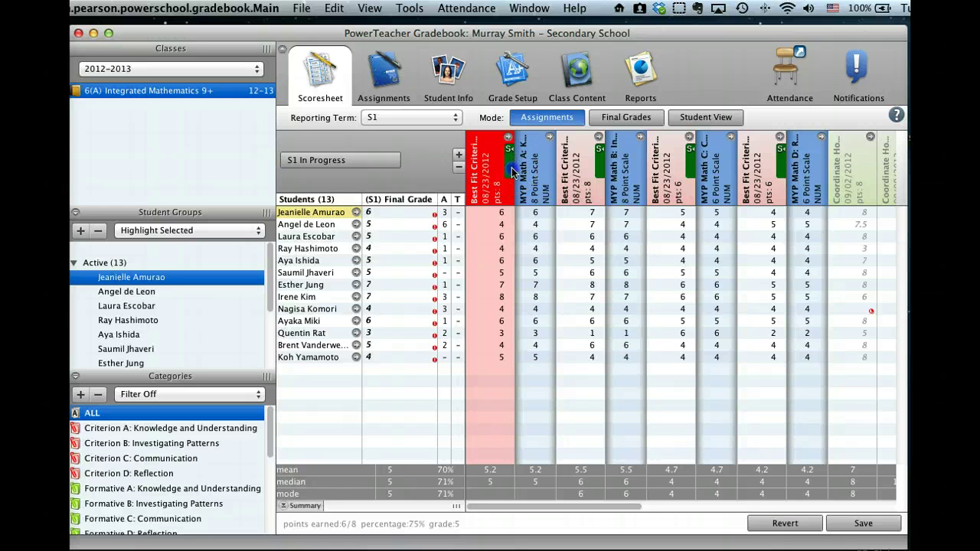
left_click(512, 170)
left_click(562, 176)
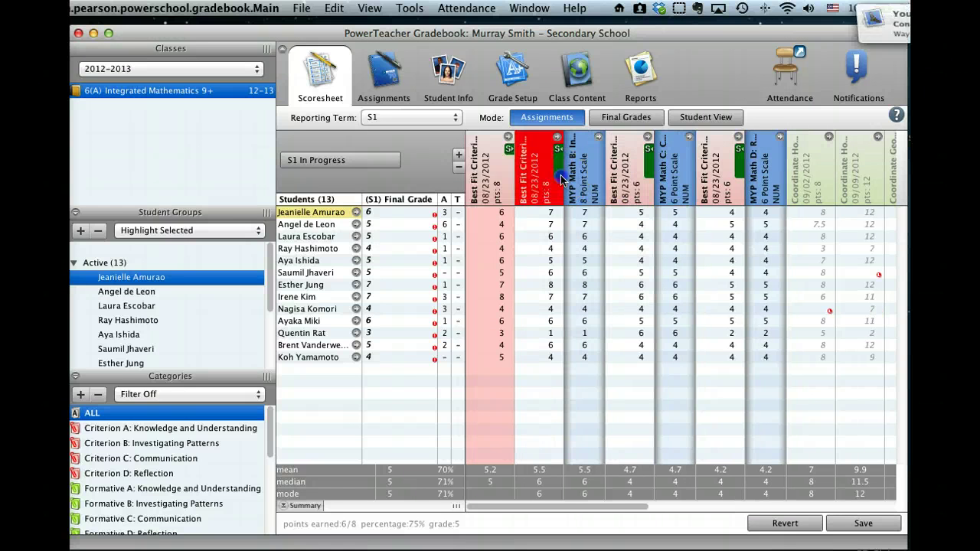
left_click(611, 182)
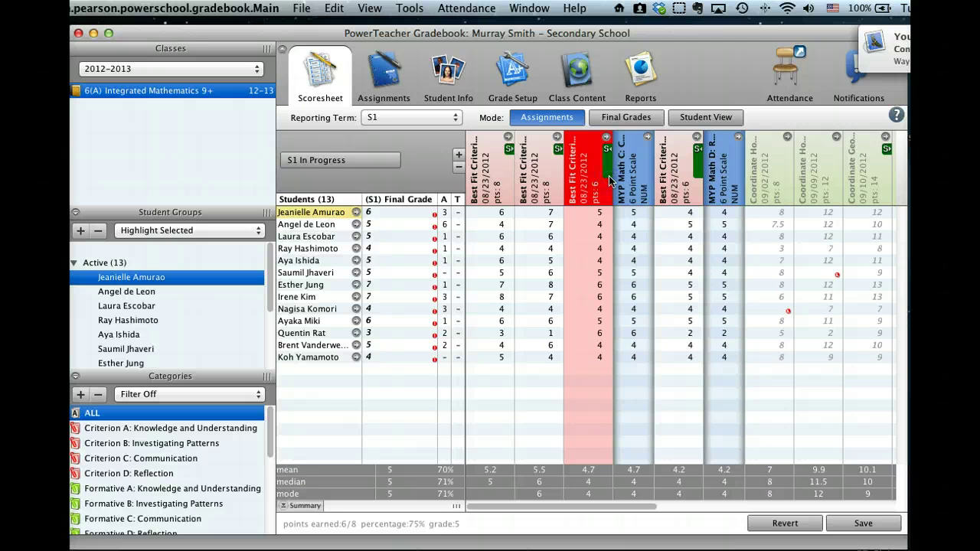
left_click_drag(609, 174, 659, 174)
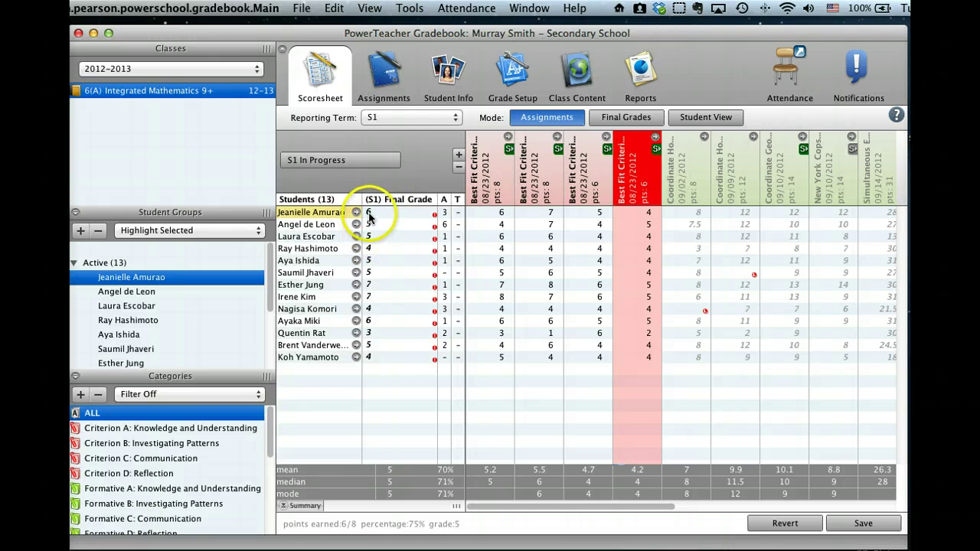
mouse_move(370, 217)
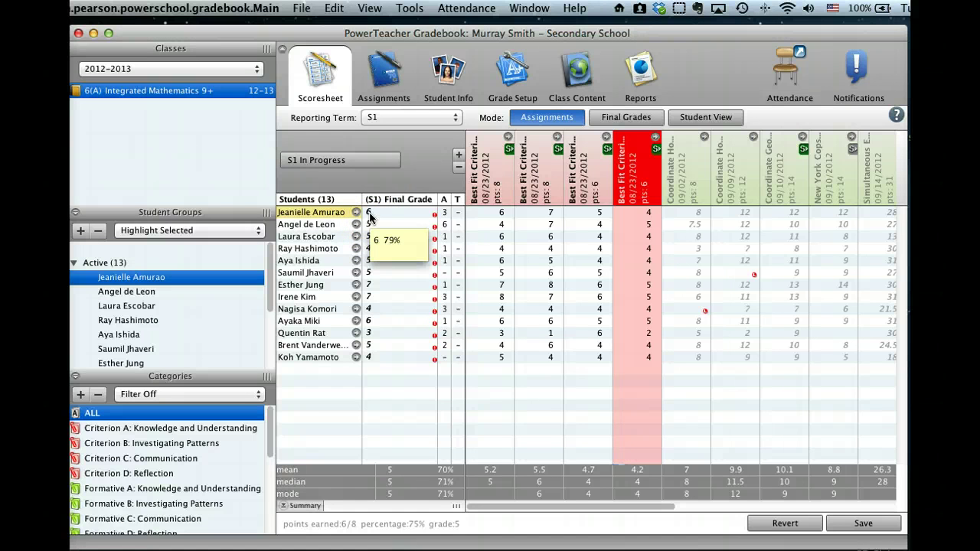